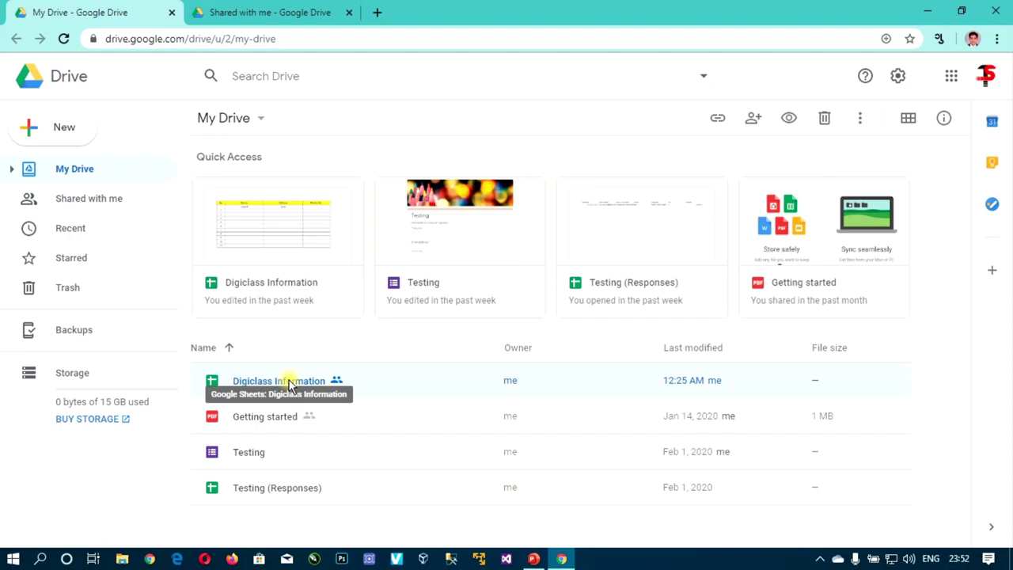
# Open the Digiclass Information spreadsheet from My Drive
pyautogui.doubleClick(289, 382)
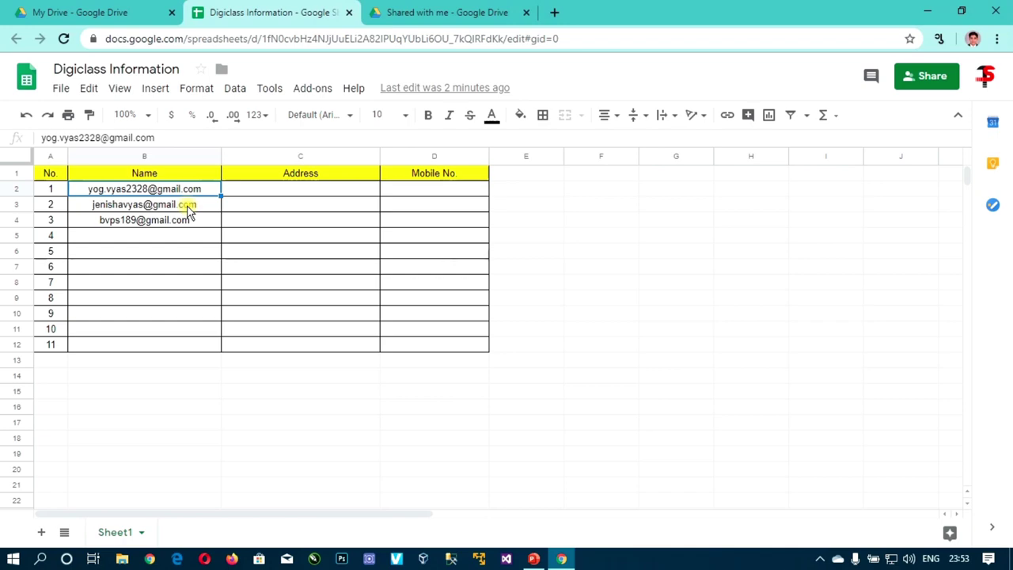
pyautogui.click(274, 194)
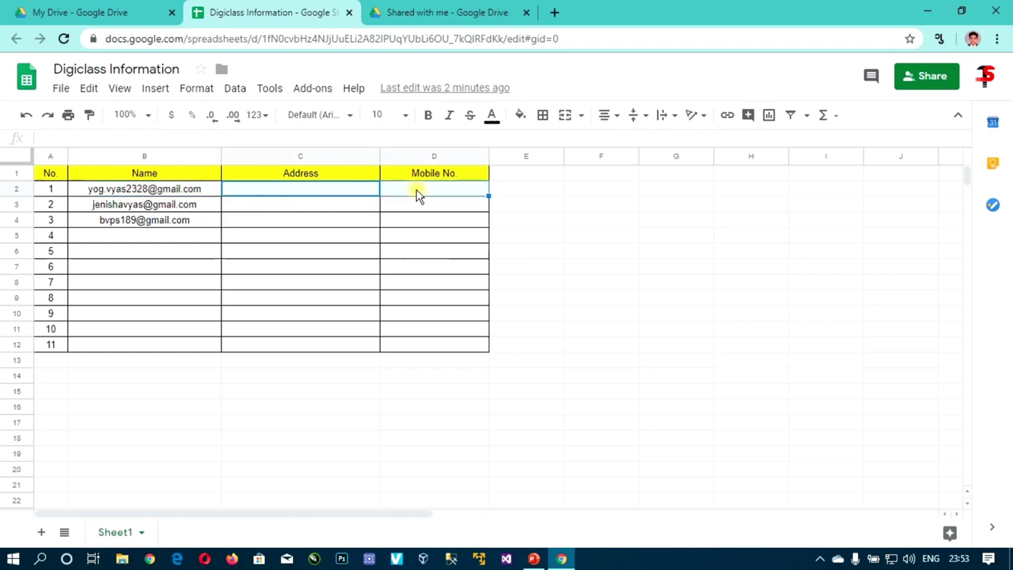
pyautogui.click(237, 202)
pyautogui.keyDown('shift'); pyautogui.click(394, 223); pyautogui.keyUp('shift')
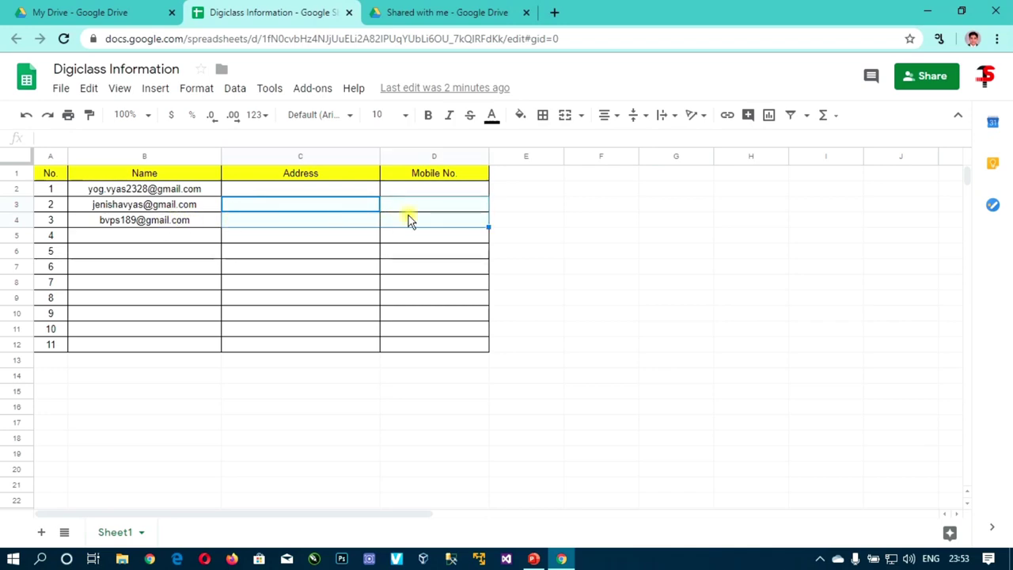
pyautogui.click(184, 223)
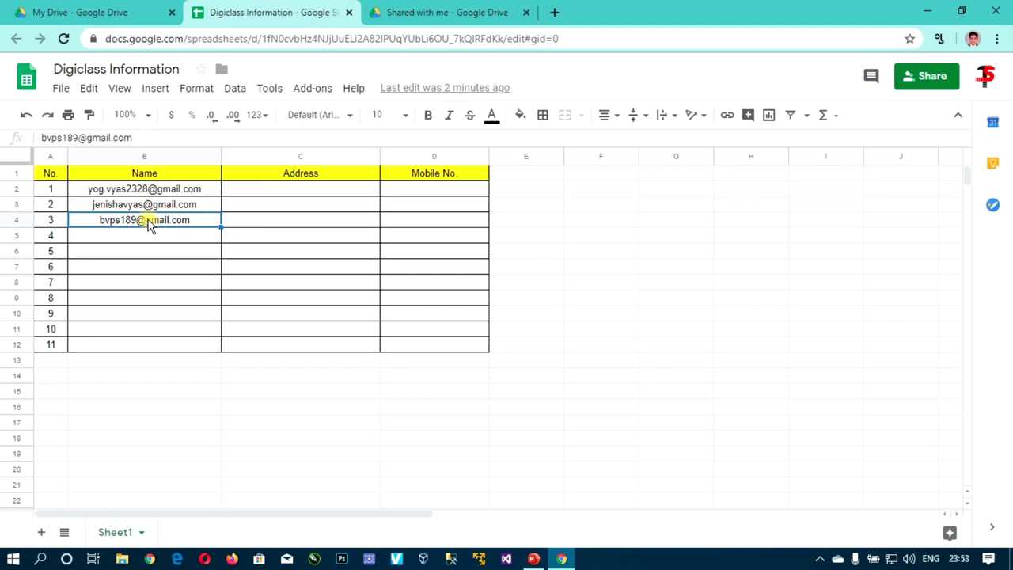
pyautogui.click(239, 223)
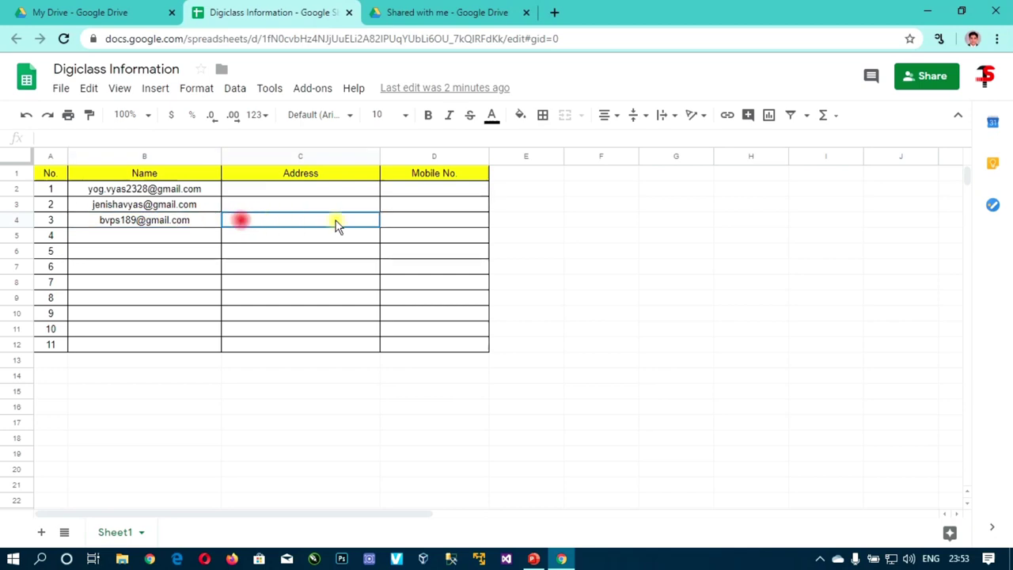
pyautogui.click(199, 219)
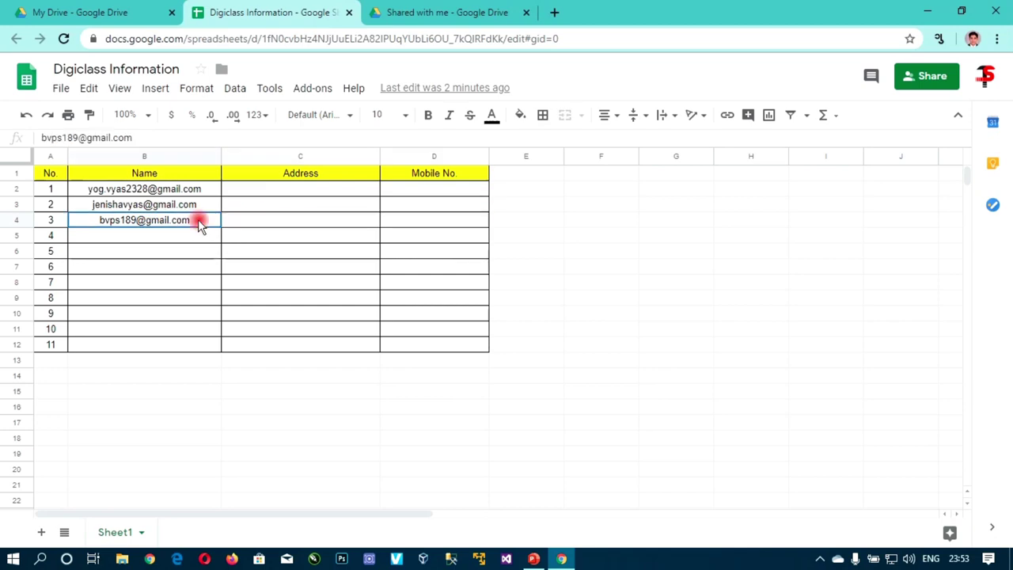
pyautogui.click(257, 205)
pyautogui.hotkey('shift', 'Right')
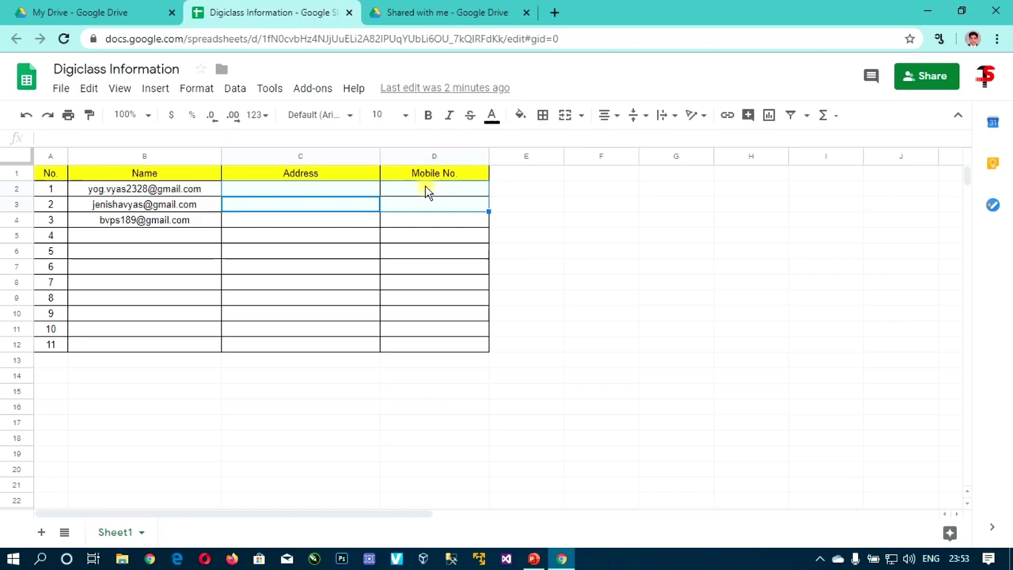
pyautogui.click(151, 188)
pyautogui.click(239, 188)
pyautogui.moveTo(281, 194); pyautogui.dragTo(405, 196)
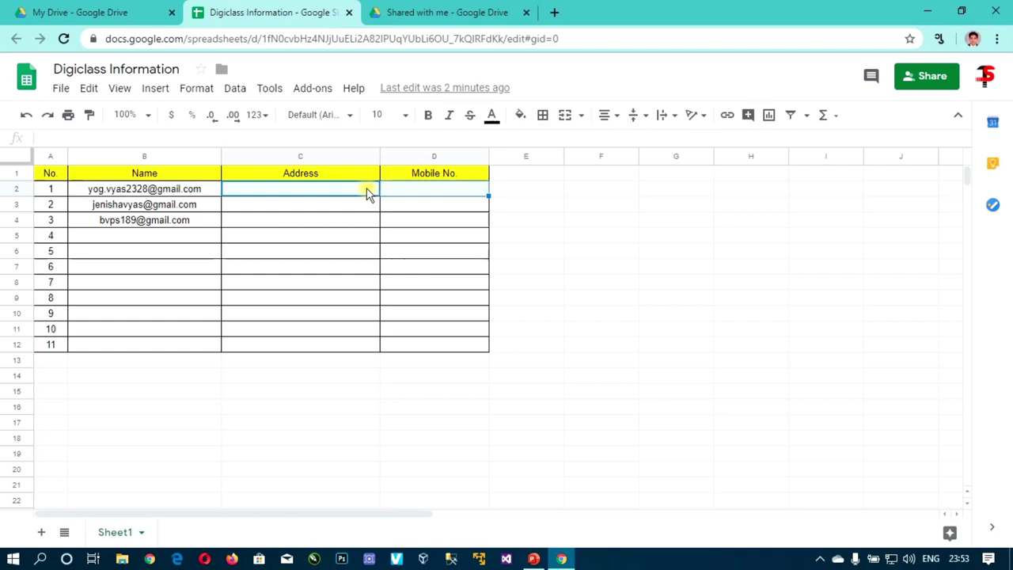
# Protect C2:D2 with description 'yo', editable only by the owner and the first user
pyautogui.rightClick(368, 192)
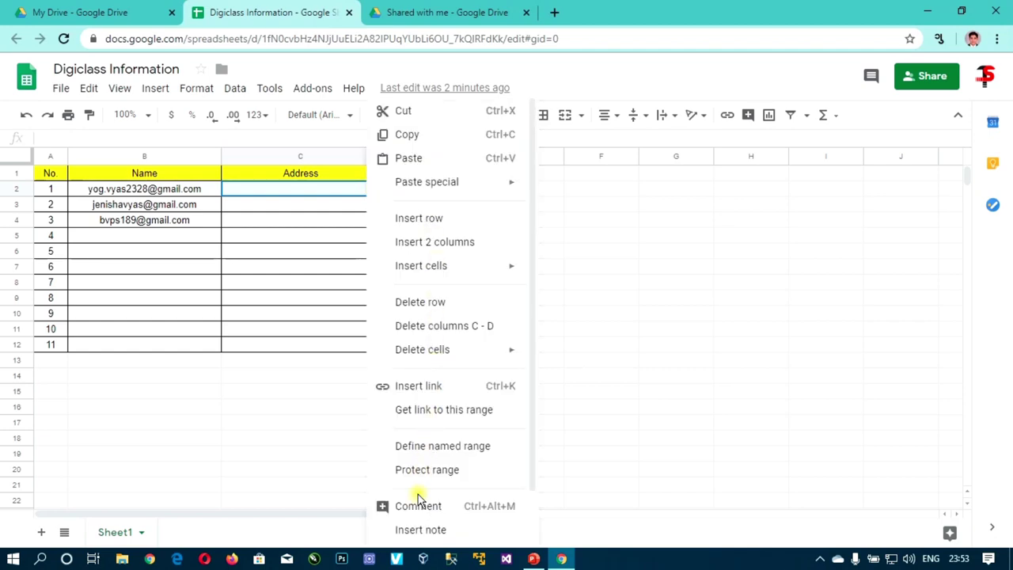
pyautogui.scroll(-2, 444, 435)
pyautogui.click(435, 414)
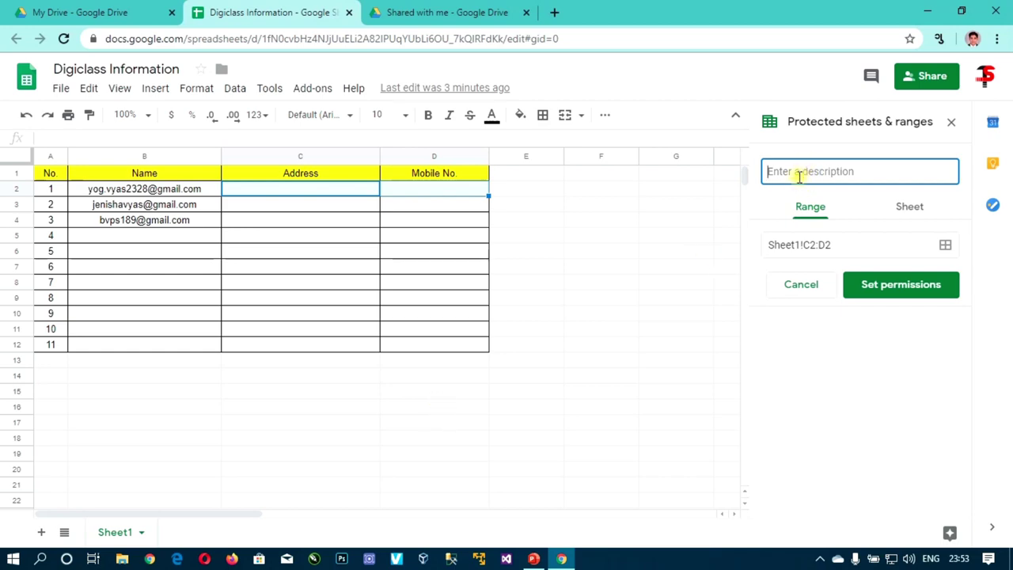
pyautogui.write('8')
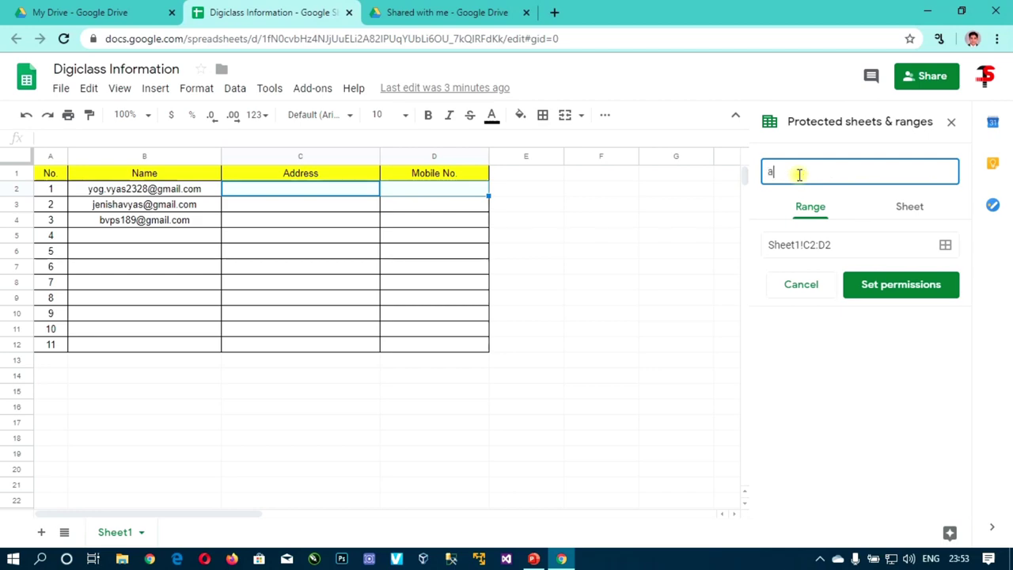
pyautogui.press('BackSpace')
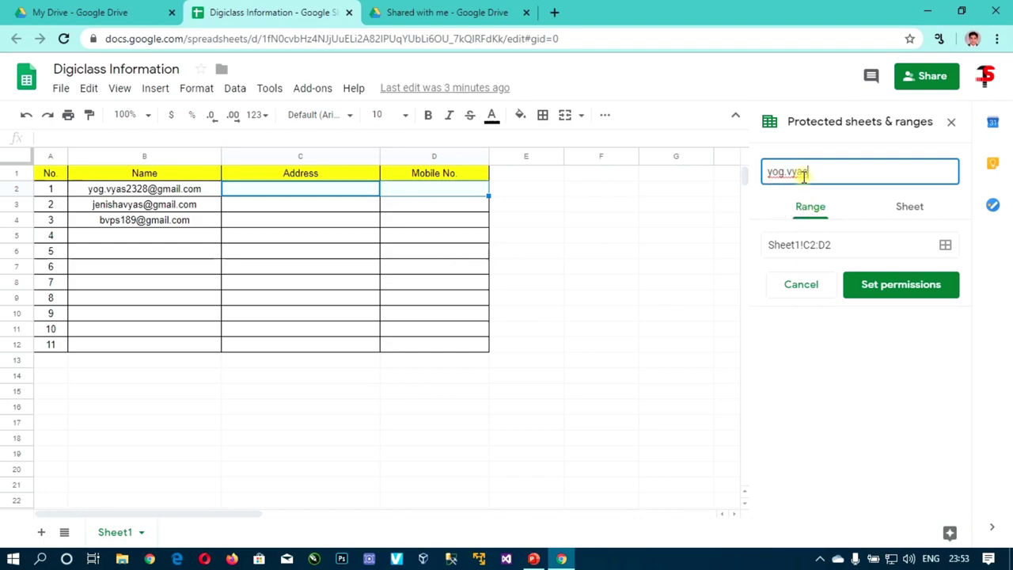
pyautogui.click(909, 286)
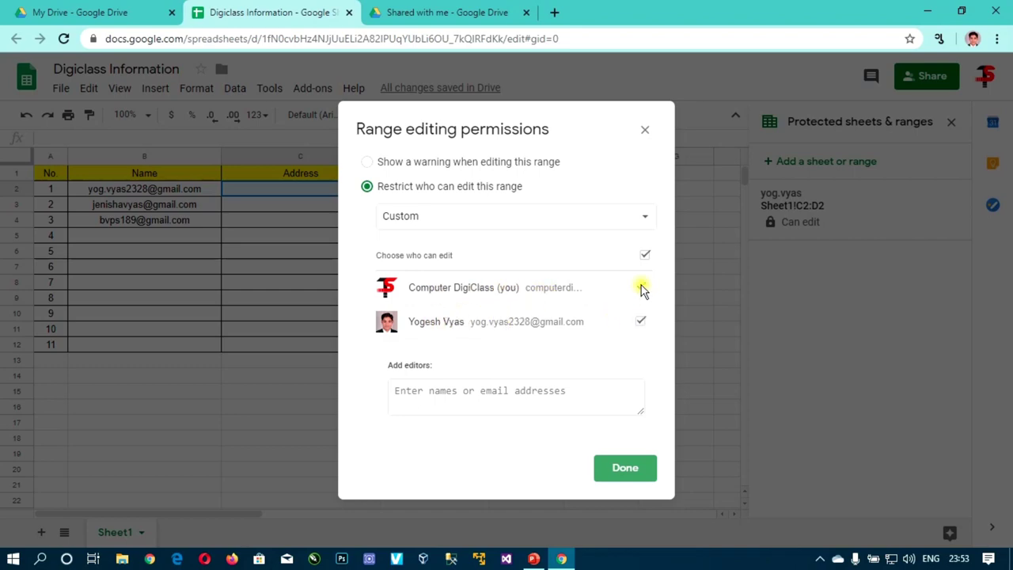
pyautogui.click(626, 467)
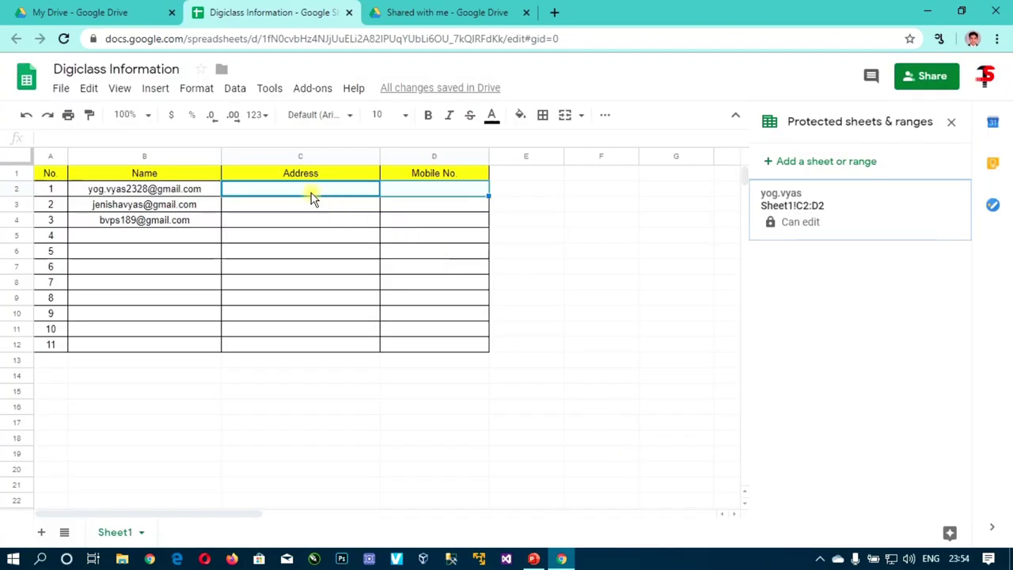
# Review the row 2 cells and names, then select C3:D3 for the next protected range
pyautogui.click(312, 194)
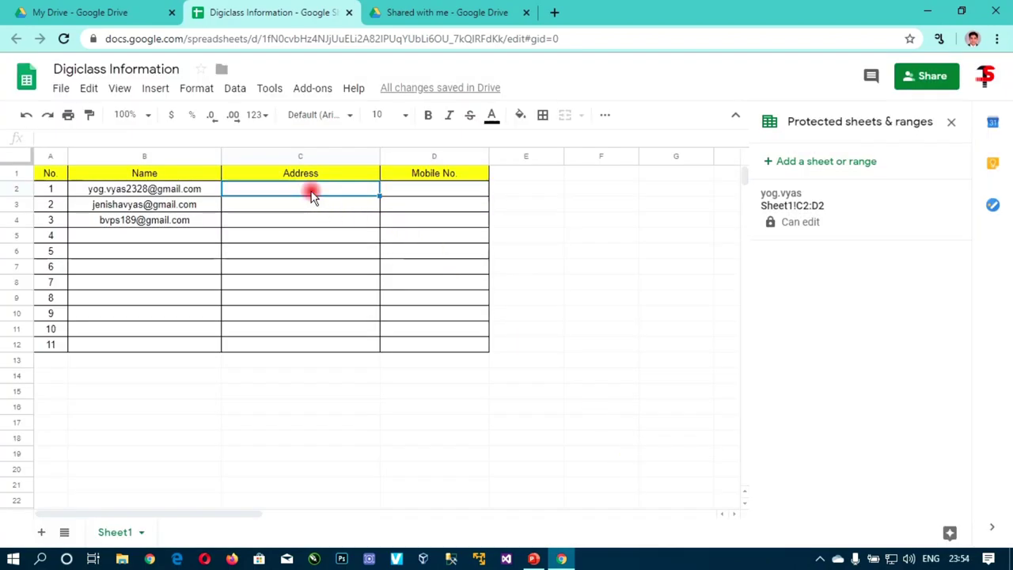
pyautogui.click(410, 192)
pyautogui.click(367, 193)
pyautogui.click(119, 192)
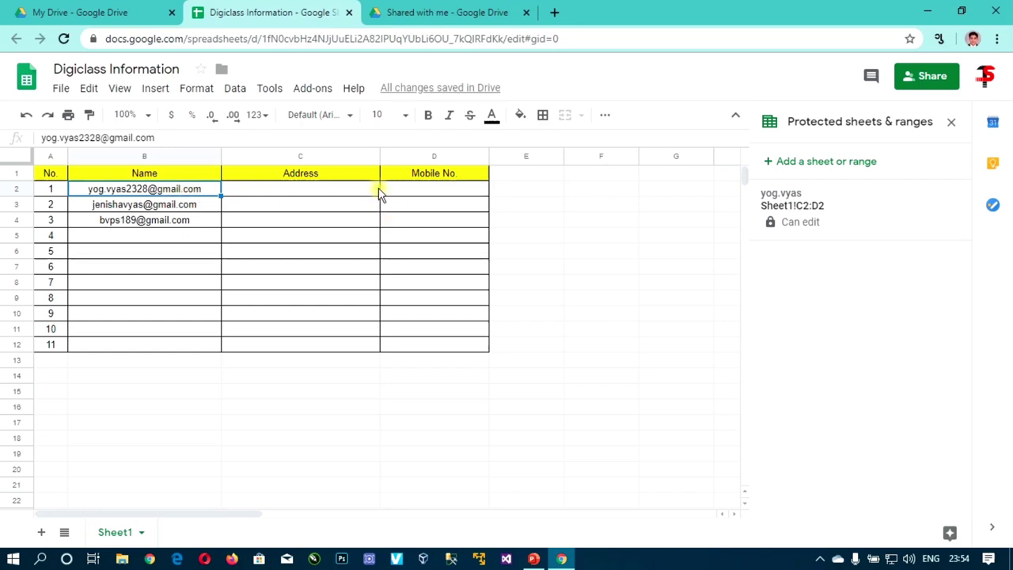
pyautogui.click(210, 219)
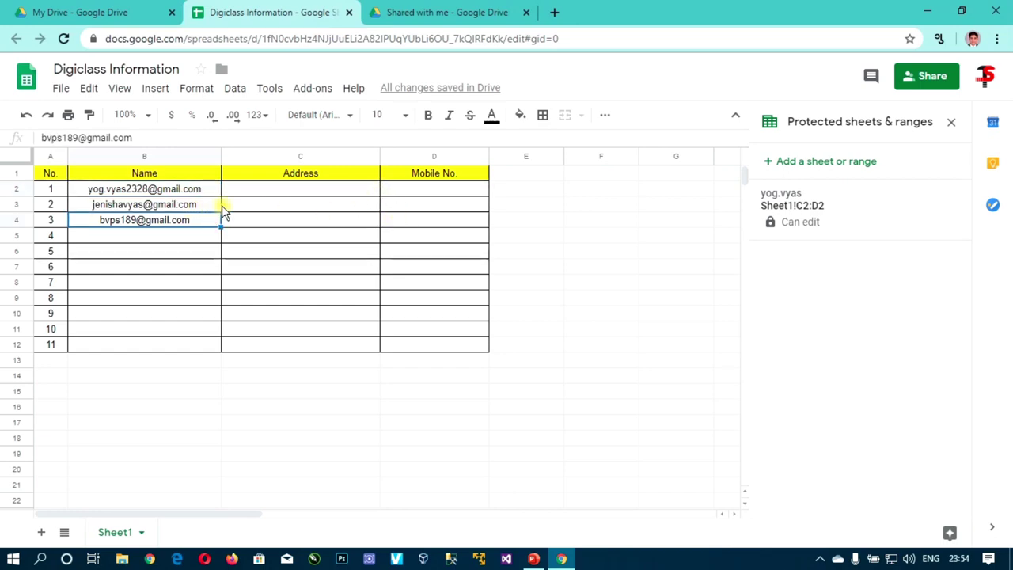
pyautogui.click(238, 208)
pyautogui.keyDown('shift'); pyautogui.click(409, 210); pyautogui.keyUp('shift')
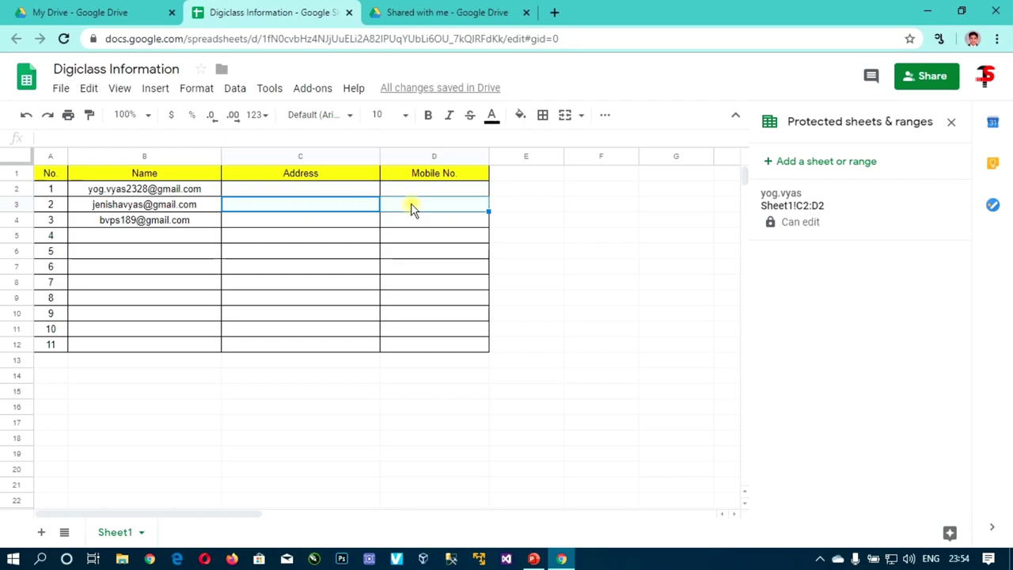
pyautogui.rightClick(411, 203)
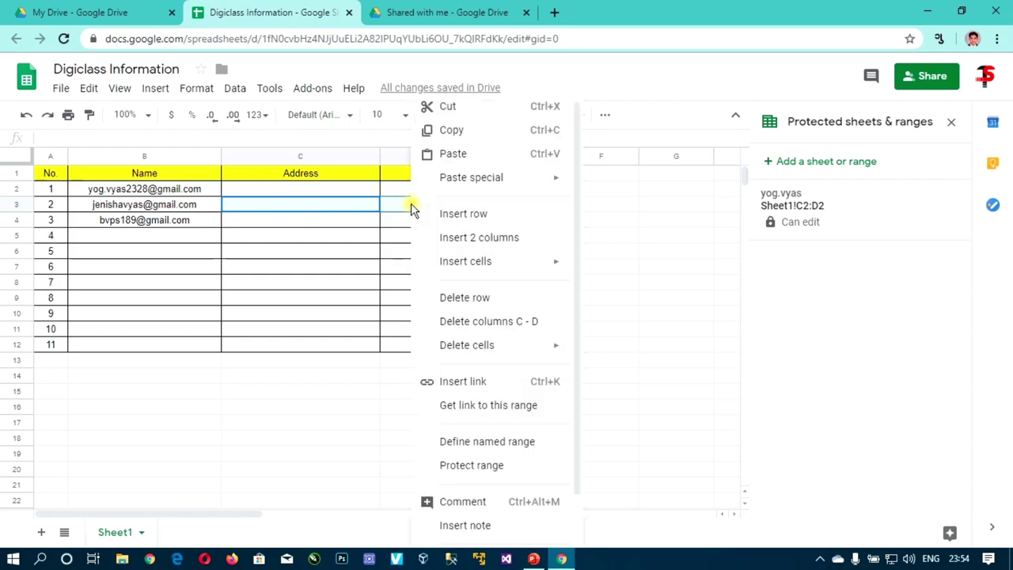
# Protect C3:D3 with a name as its description, removing the first user's edit access
pyautogui.click(461, 467)
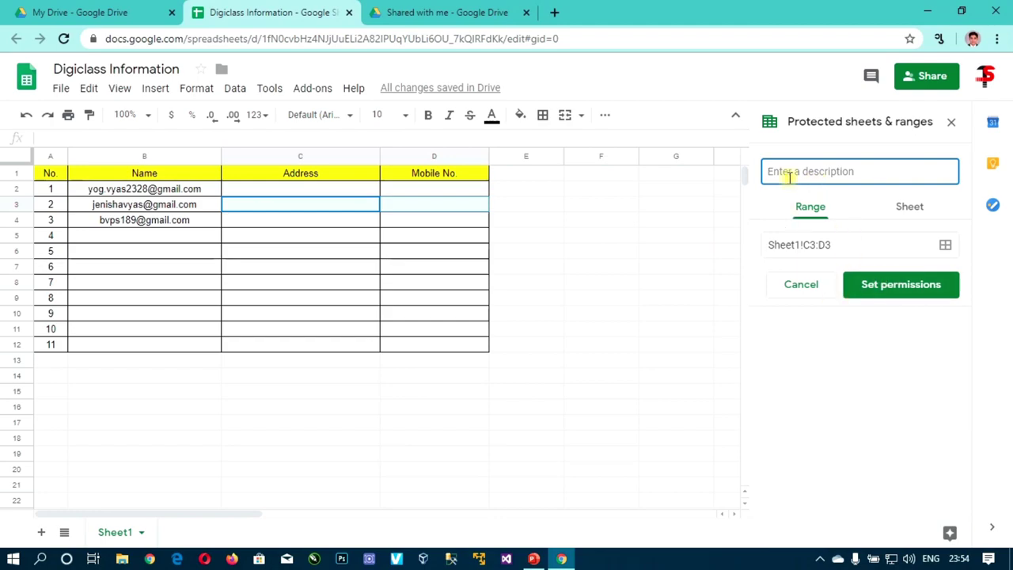
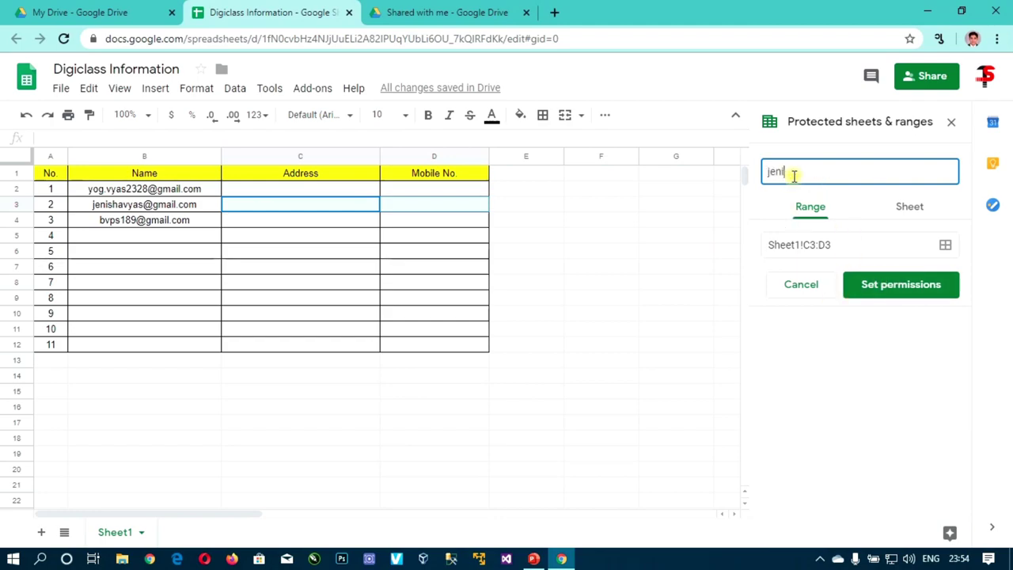
pyautogui.click(903, 282)
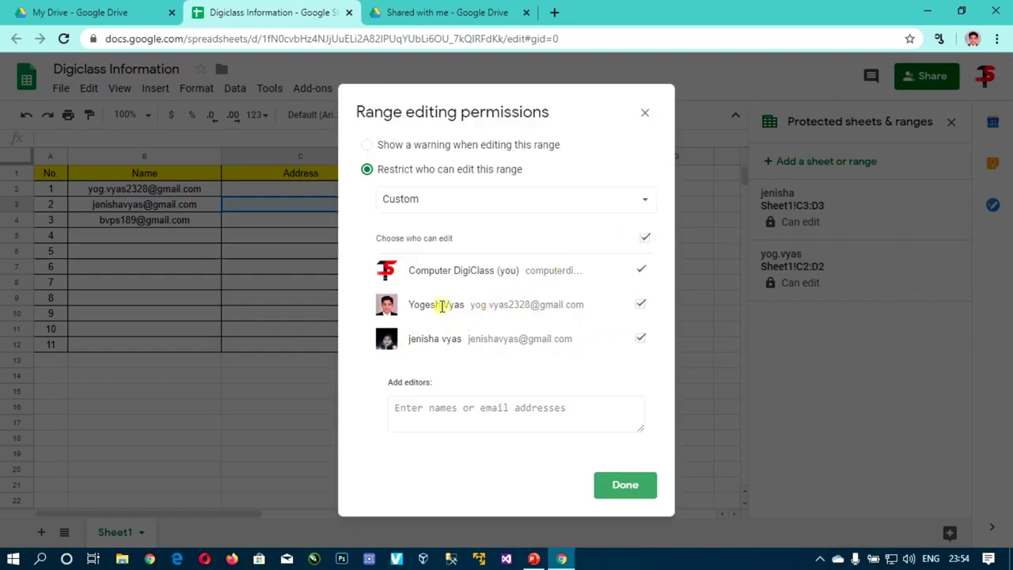
pyautogui.click(641, 306)
pyautogui.click(642, 305)
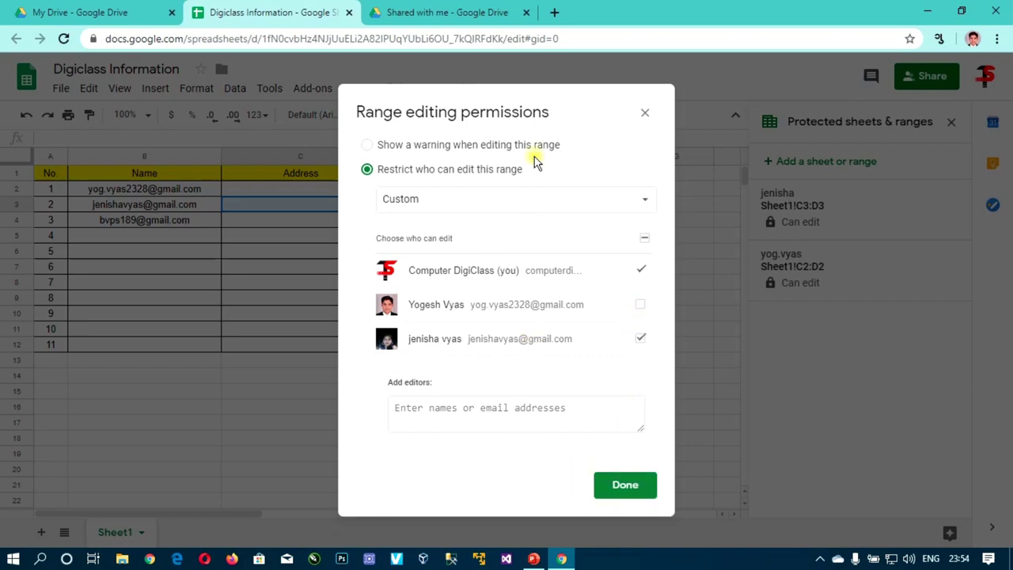
pyautogui.click(623, 491)
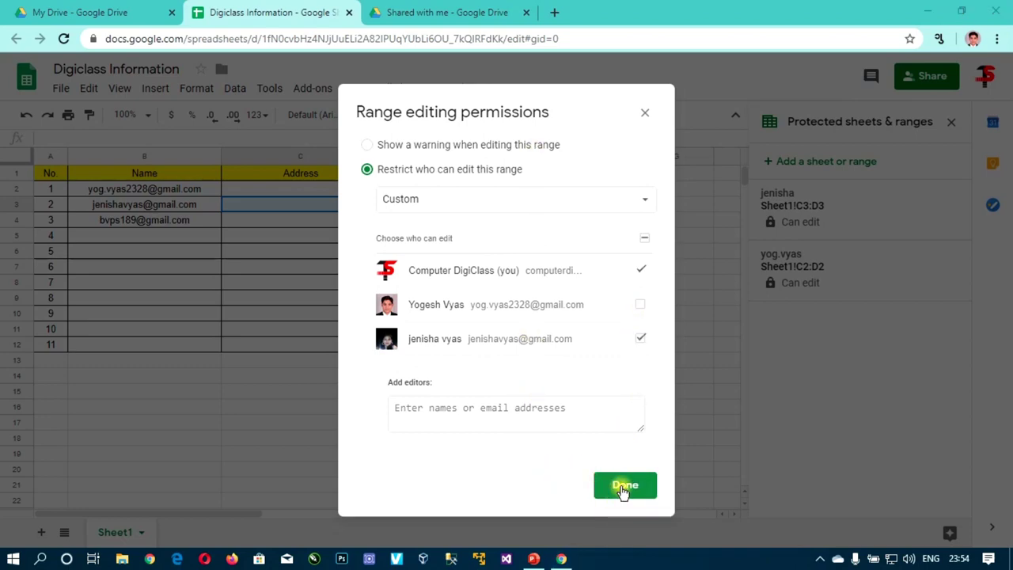
pyautogui.click(624, 486)
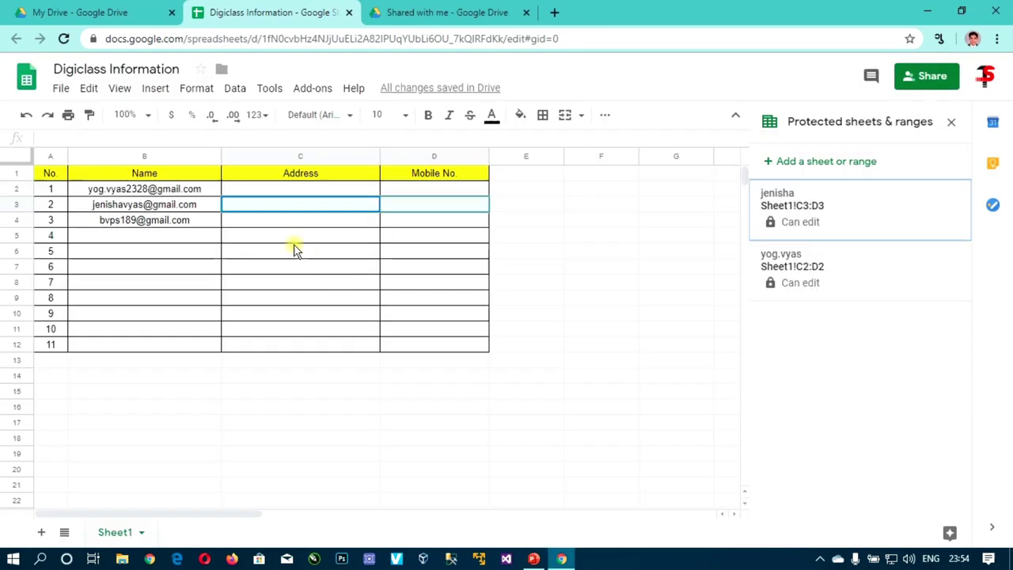
# Select cells C3 and D3 to check the new protected range
pyautogui.click(285, 203)
pyautogui.click(414, 208)
pyautogui.click(326, 206)
pyautogui.click(396, 205)
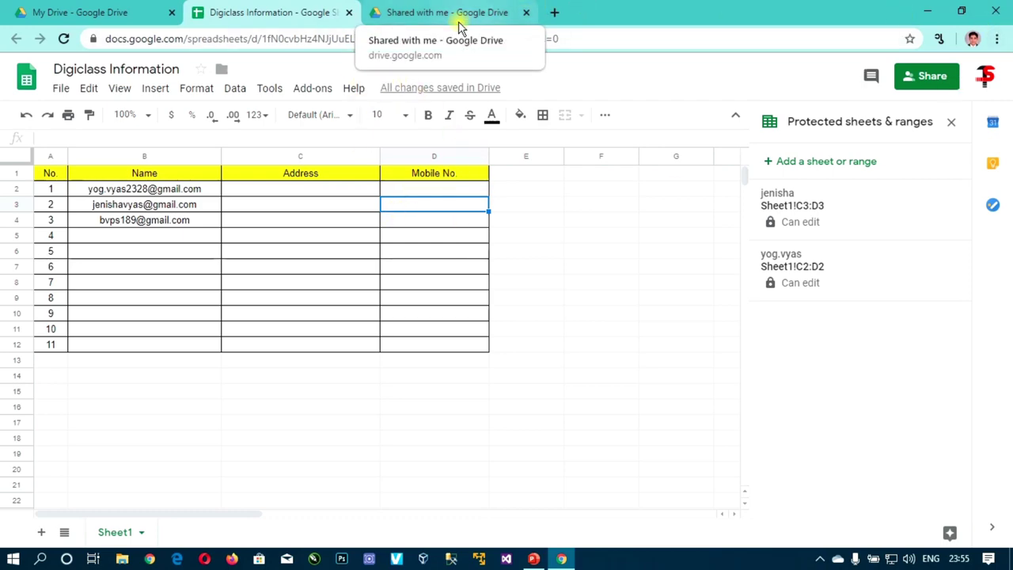
# Open Digiclass Information from Drive's Shared with me list in a new tab
pyautogui.click(116, 192)
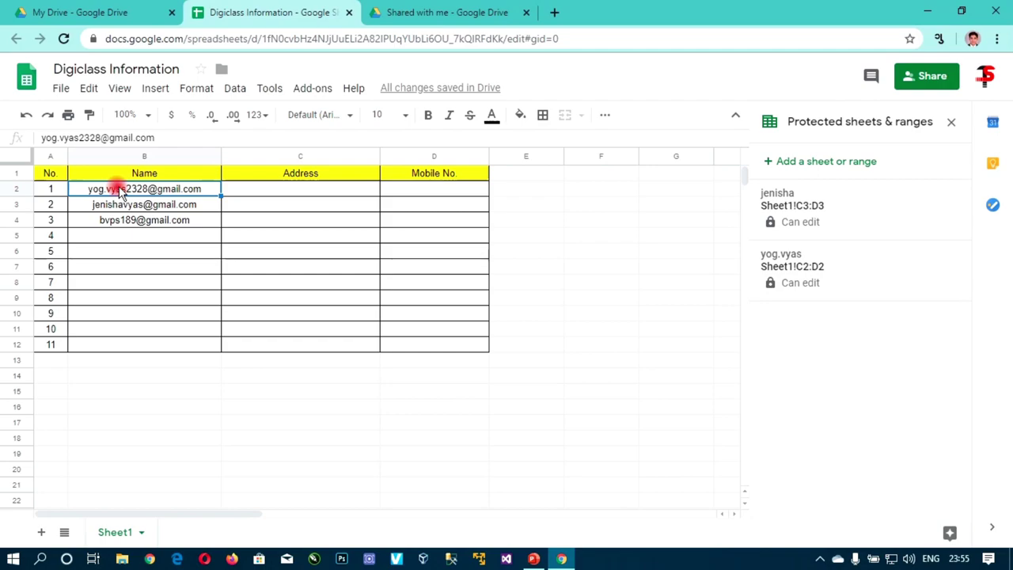
pyautogui.click(443, 9)
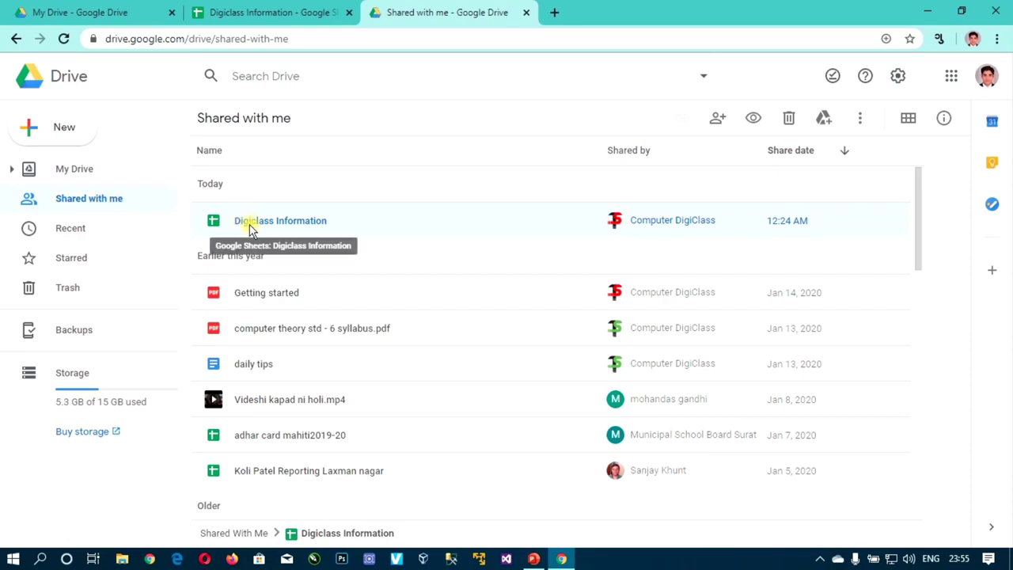
pyautogui.doubleClick(299, 228)
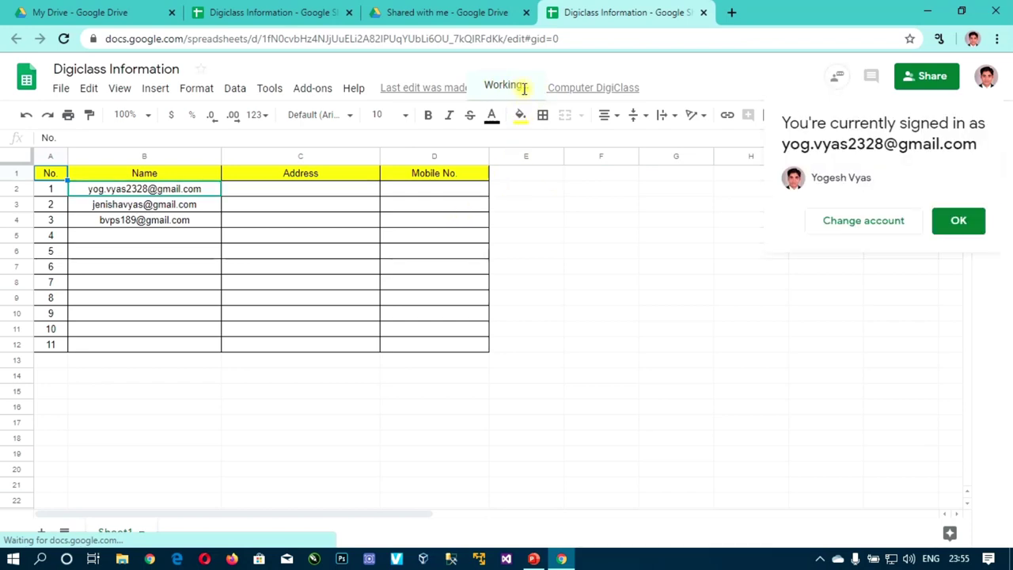
# Enter address 'surat' in C2 and a mobile number in D2, then try editing C3
pyautogui.click(957, 227)
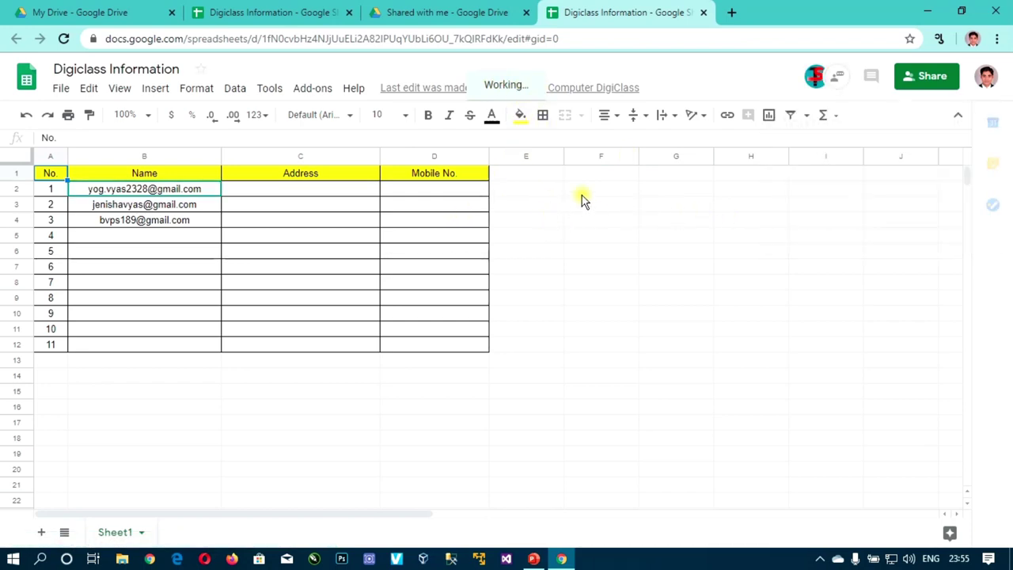
pyautogui.click(259, 189)
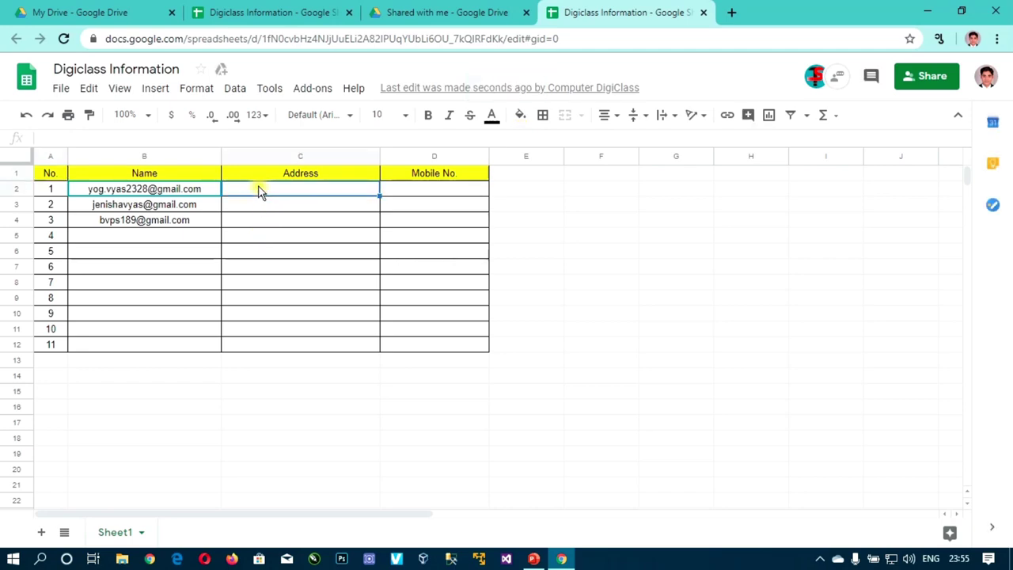
pyautogui.write('surat')
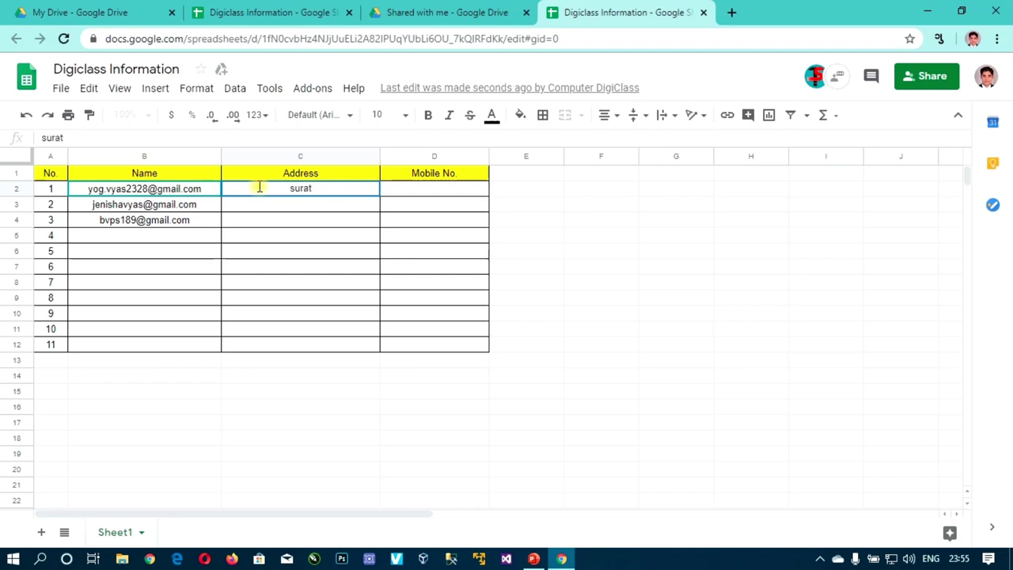
pyautogui.press('Tab')
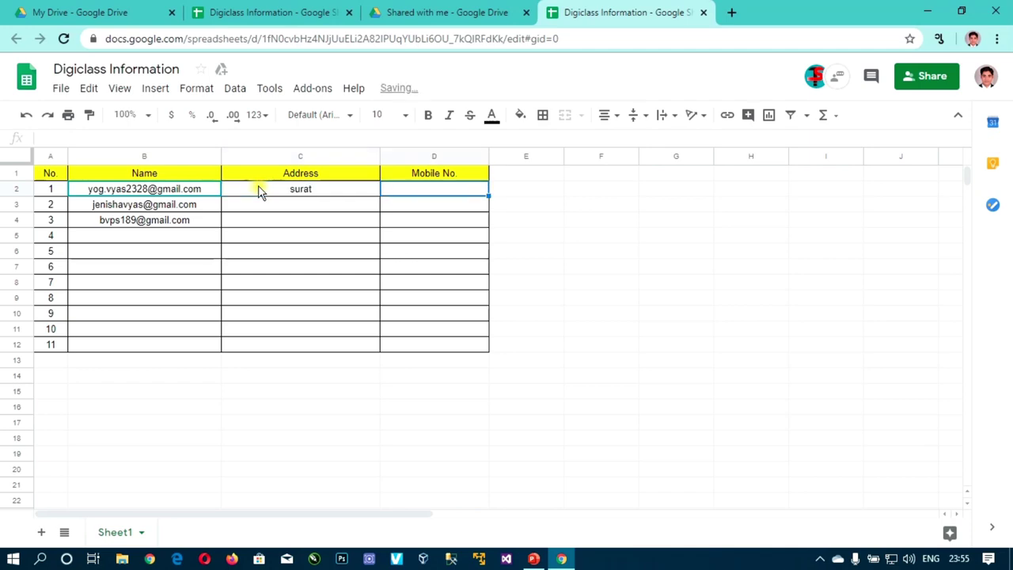
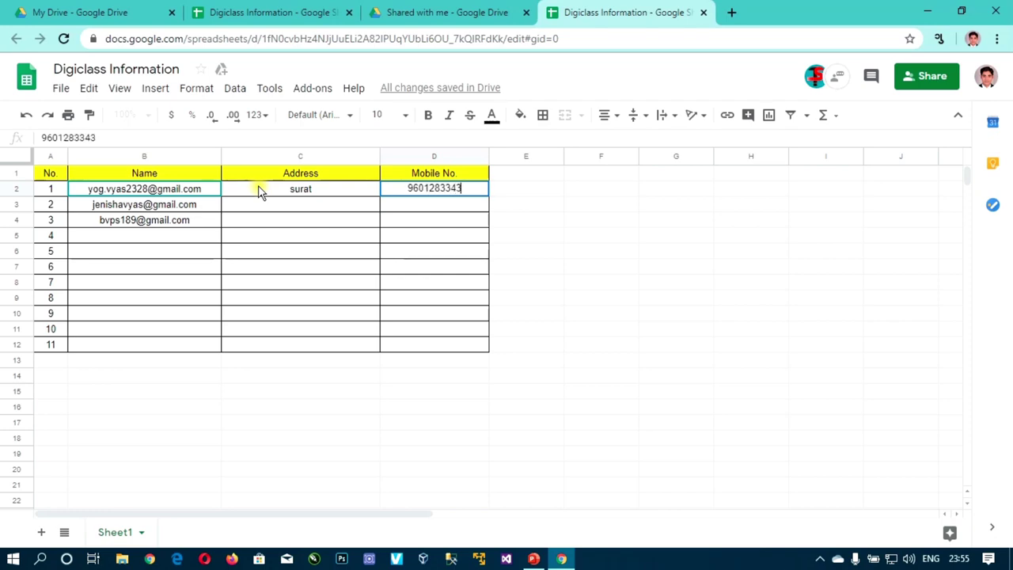
pyautogui.press('Tab')
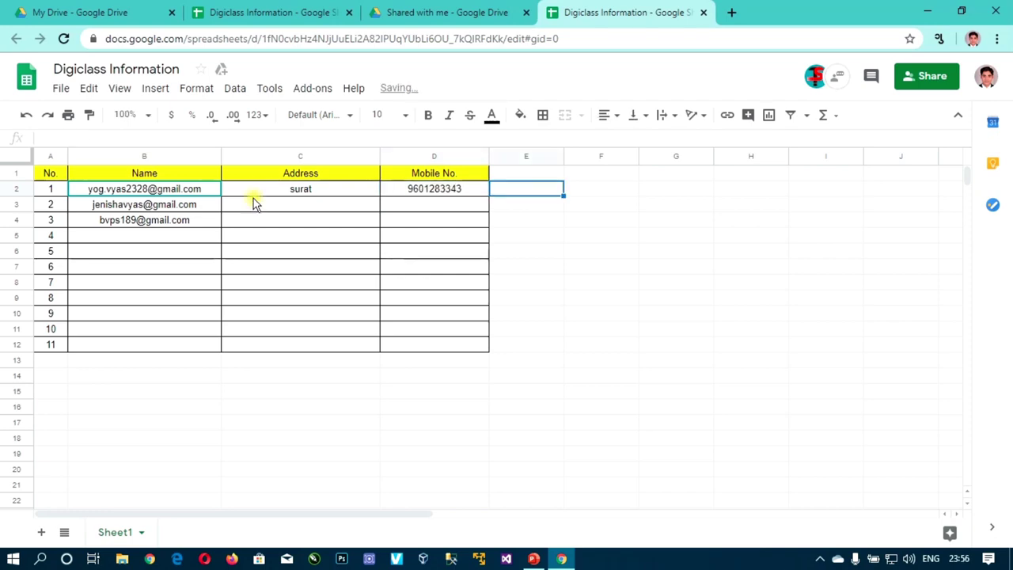
pyautogui.click(276, 207)
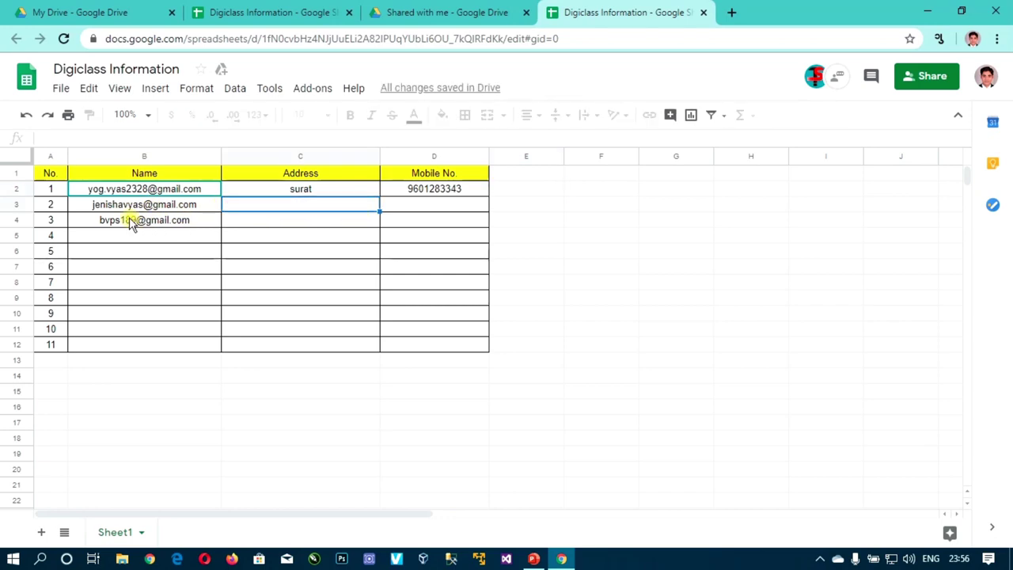
pyautogui.doubleClick(313, 208)
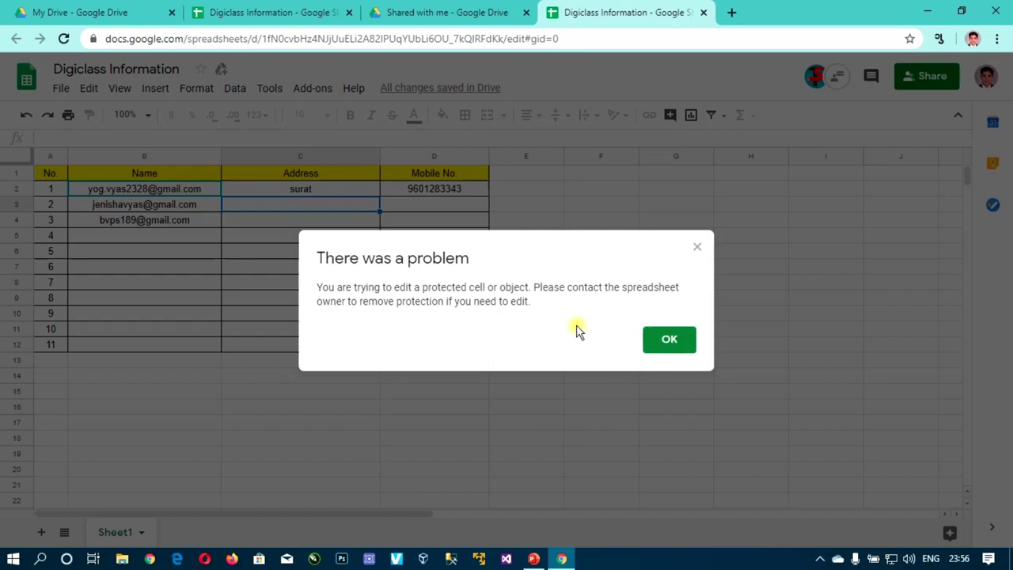
# Dismiss the protected-cell warning, then try typing in D3 and dismiss the warning again
pyautogui.click(667, 342)
pyautogui.click(425, 206)
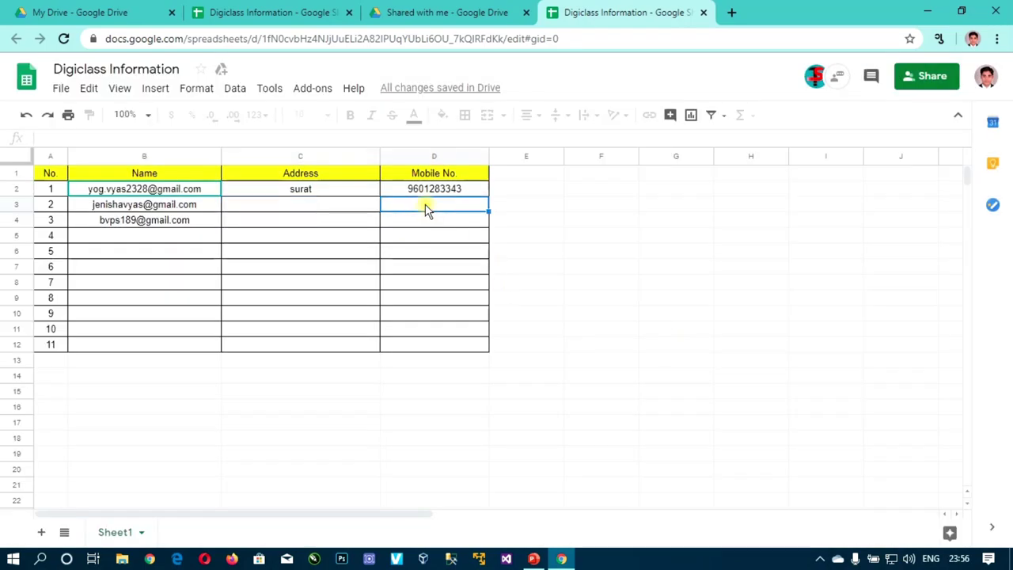
pyautogui.write('9')
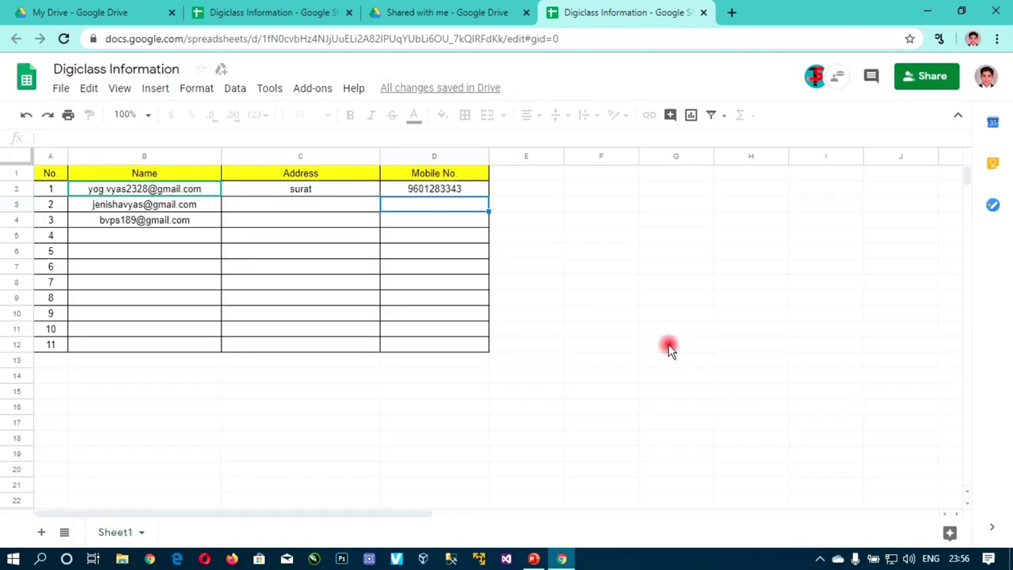
pyautogui.click(668, 342)
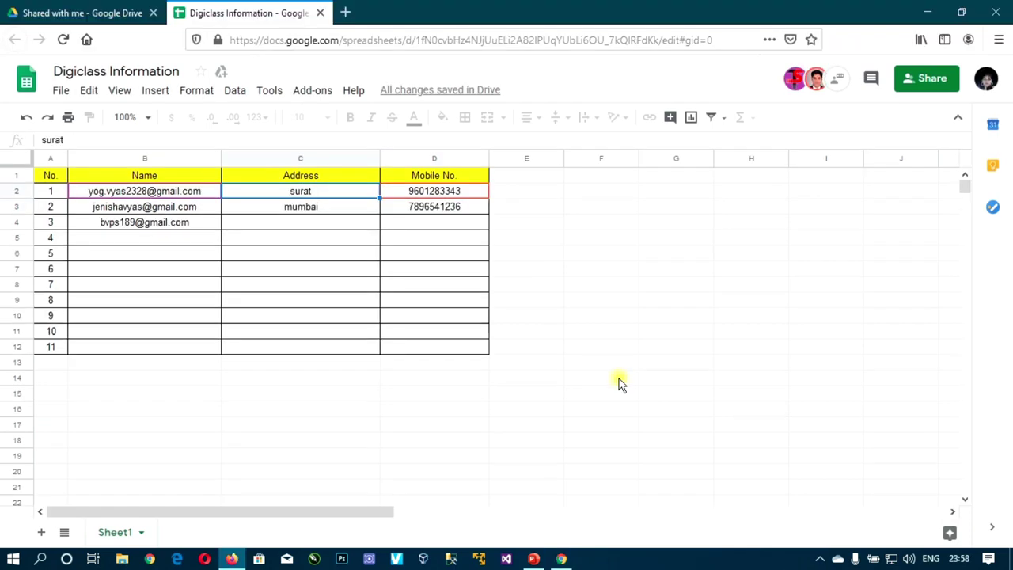
# Show the closing 'Thanks for Watching' slide
pyautogui.click(535, 557)
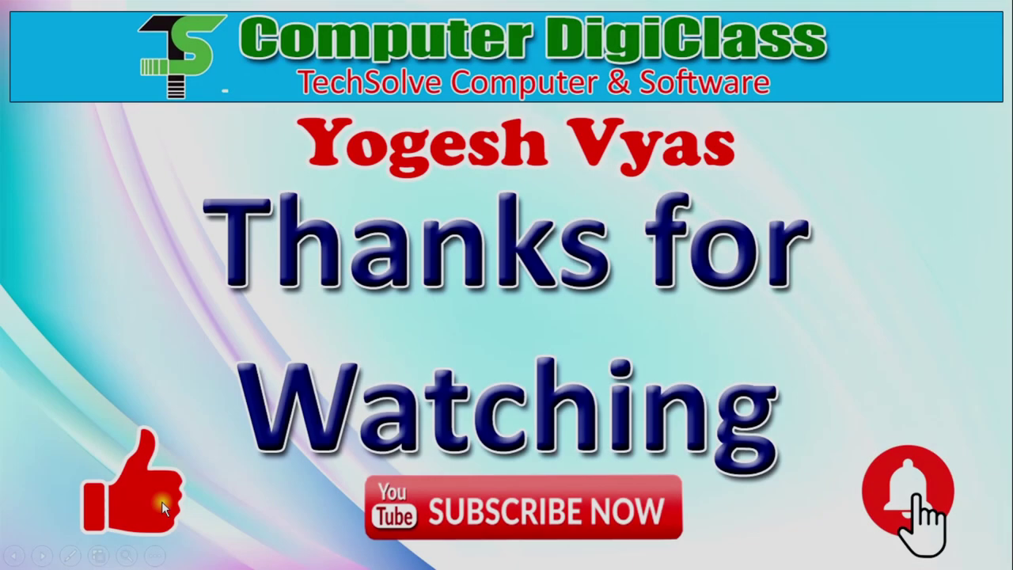